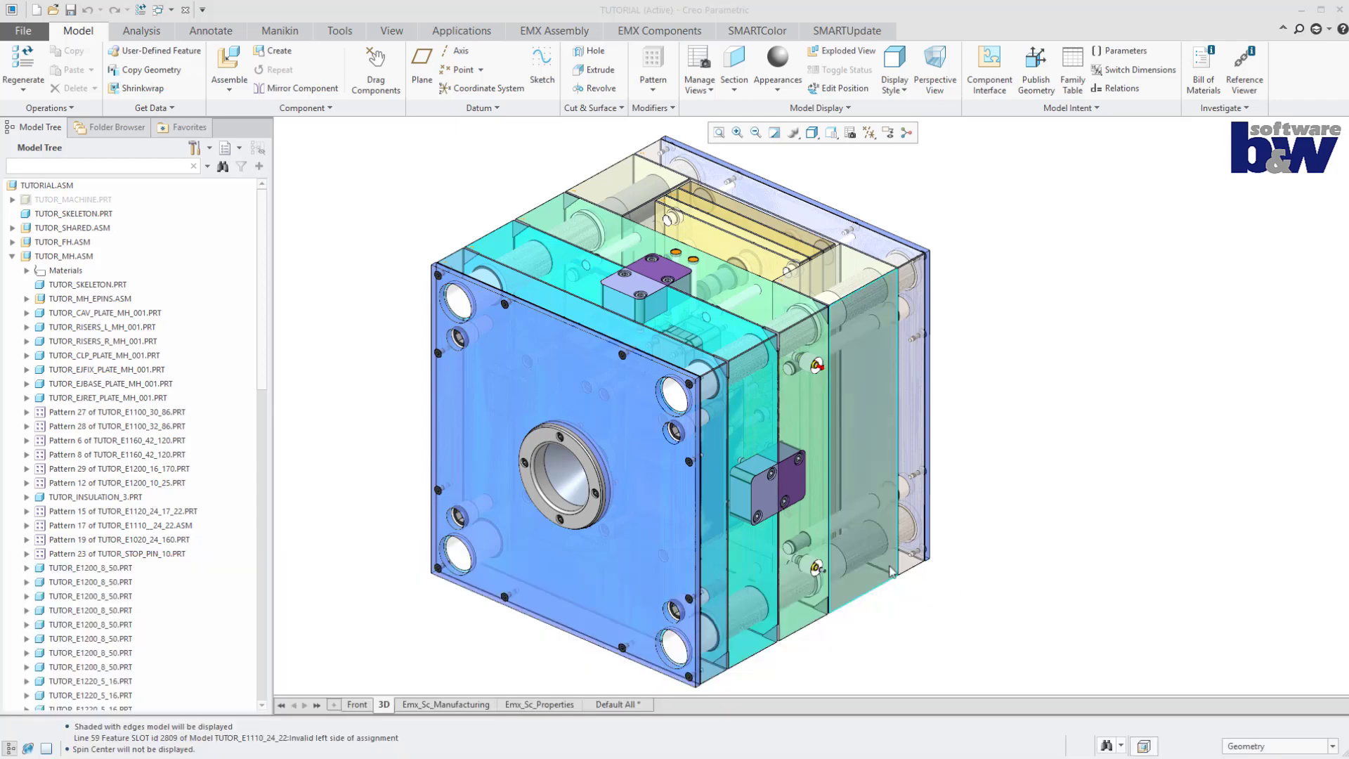
Open TUTOR_CAV_PLATE_MH_001 from the assembly in its own window and show the SMARTColor tools
left_click(804, 441)
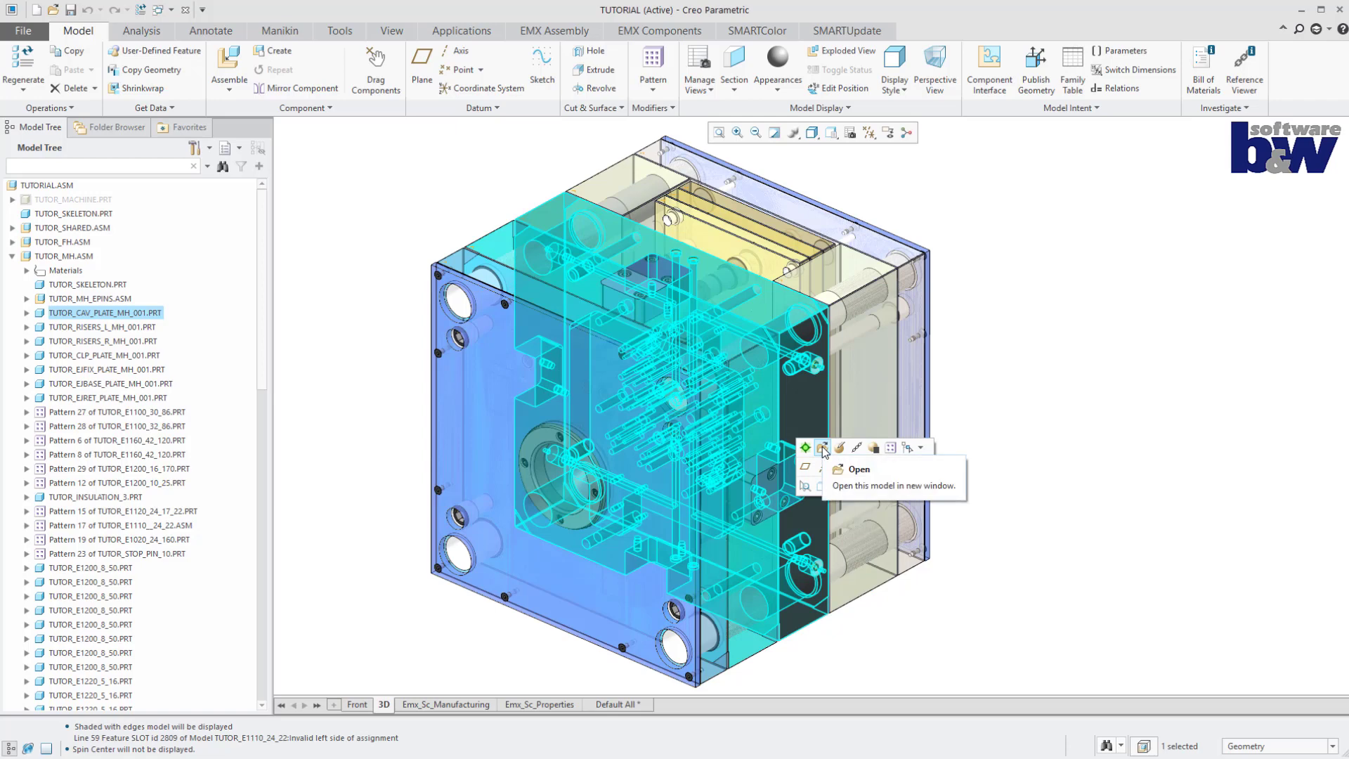
left_click(822, 448)
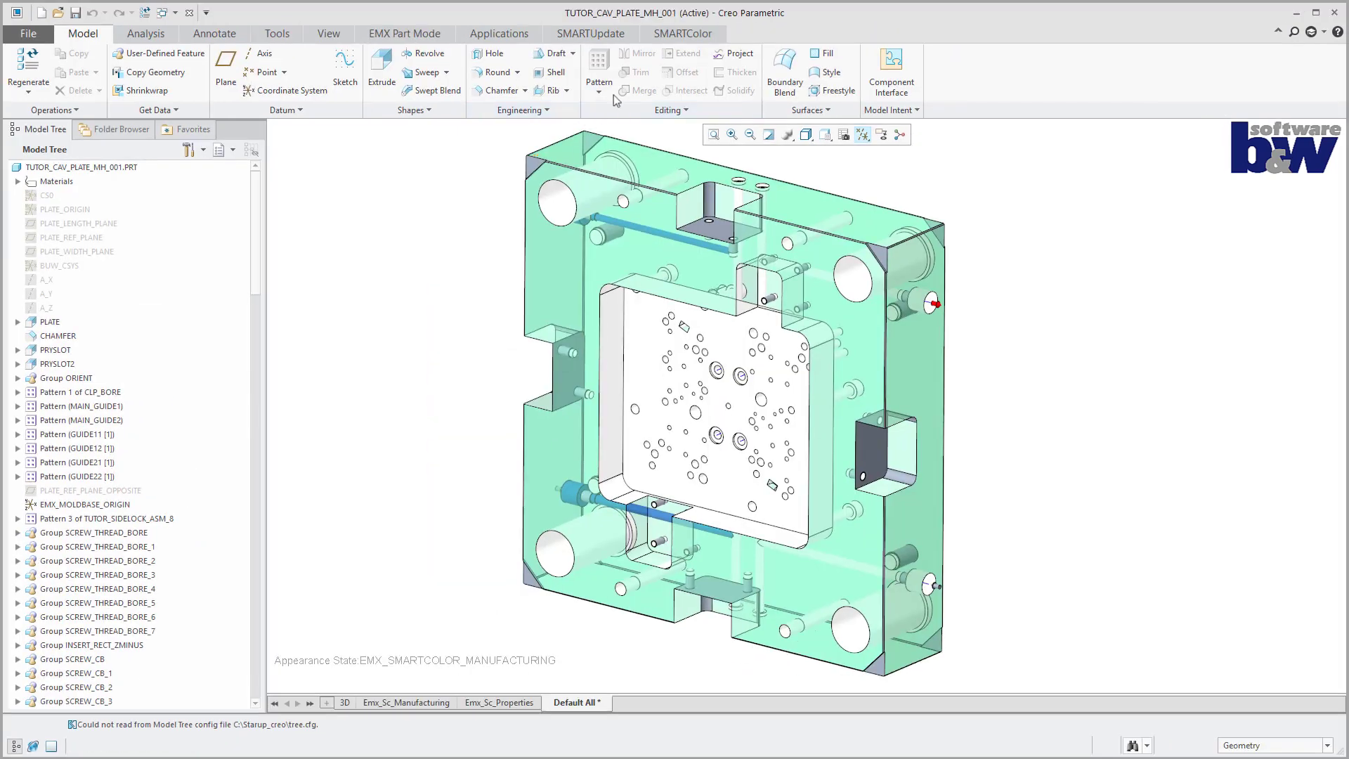
left_click(692, 39)
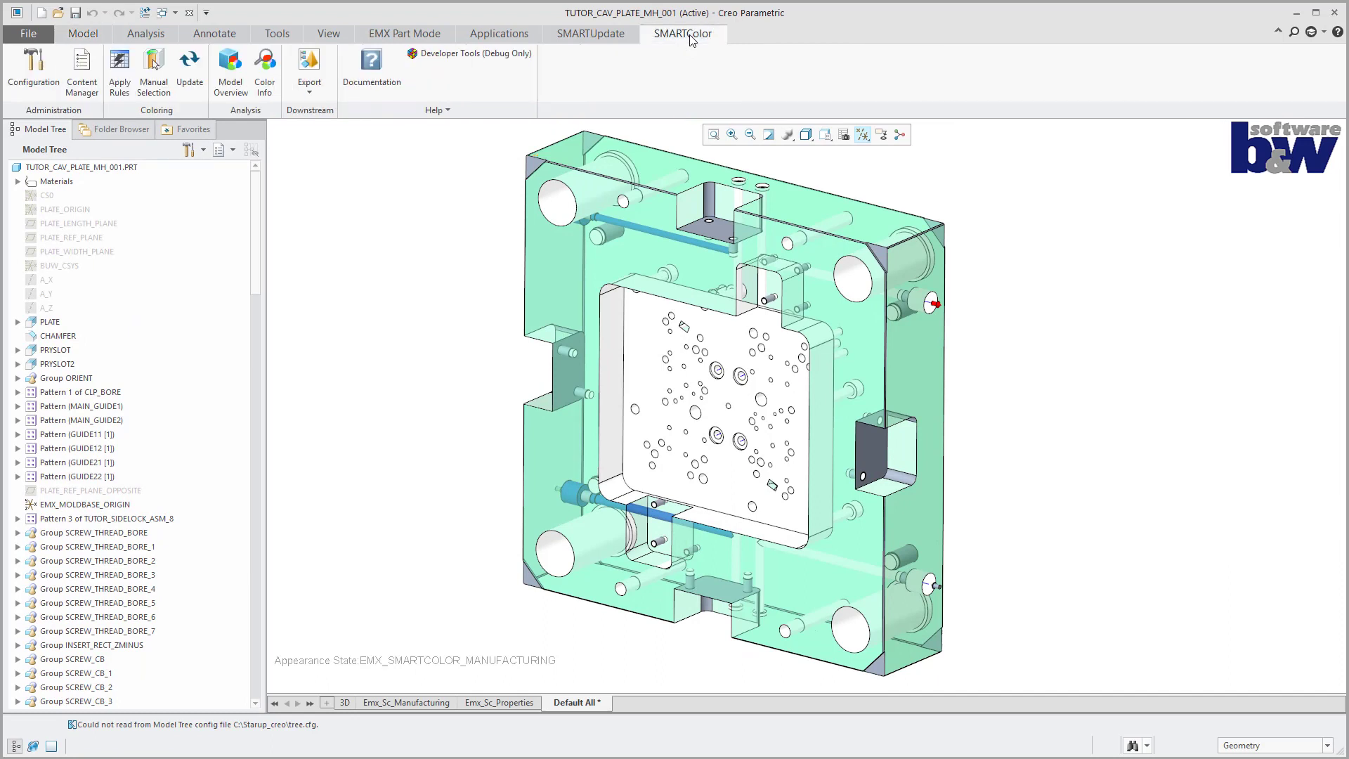
Apply the EMX SMARTColor Manufacturing colour rules to the cavity plate
left_click(116, 64)
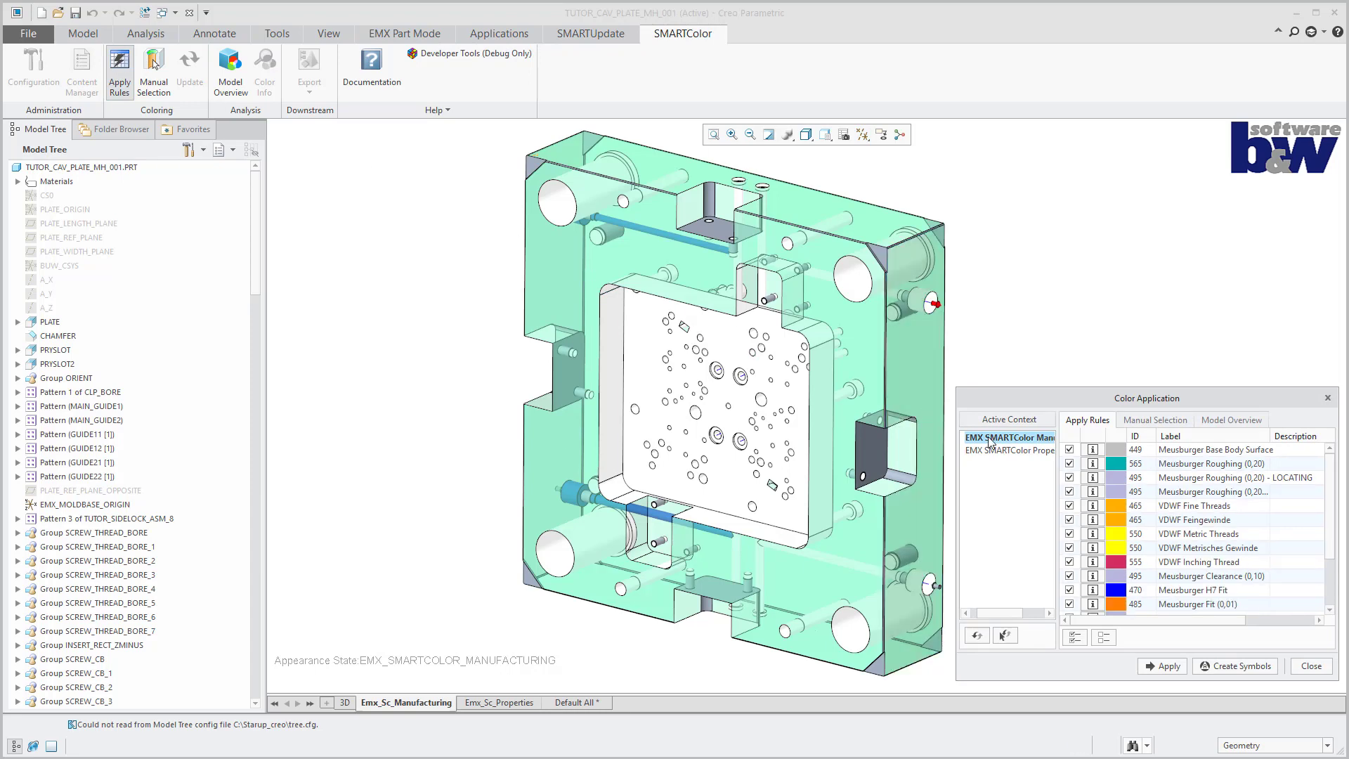
left_click(1169, 666)
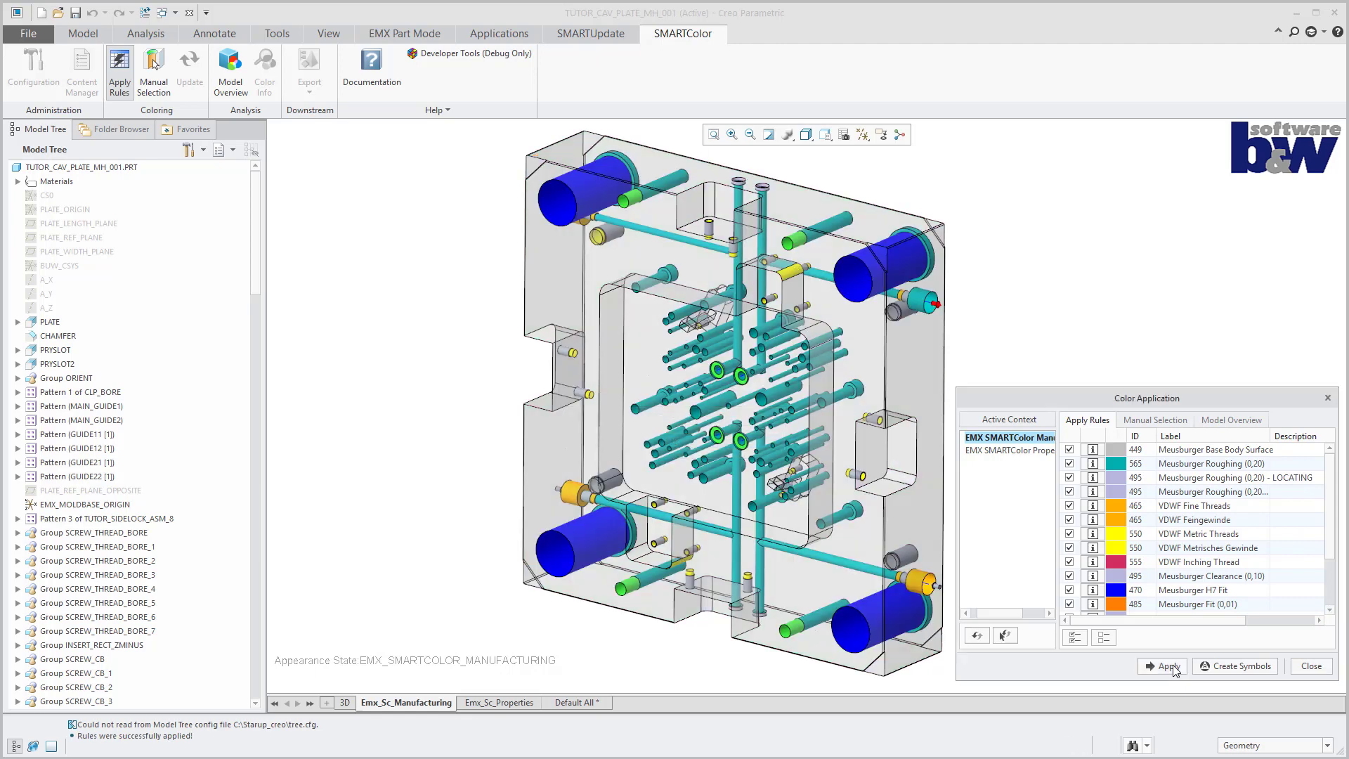
Create colour symbols with RGB, tolerance and finish data and turn on annotation display
left_click(1217, 666)
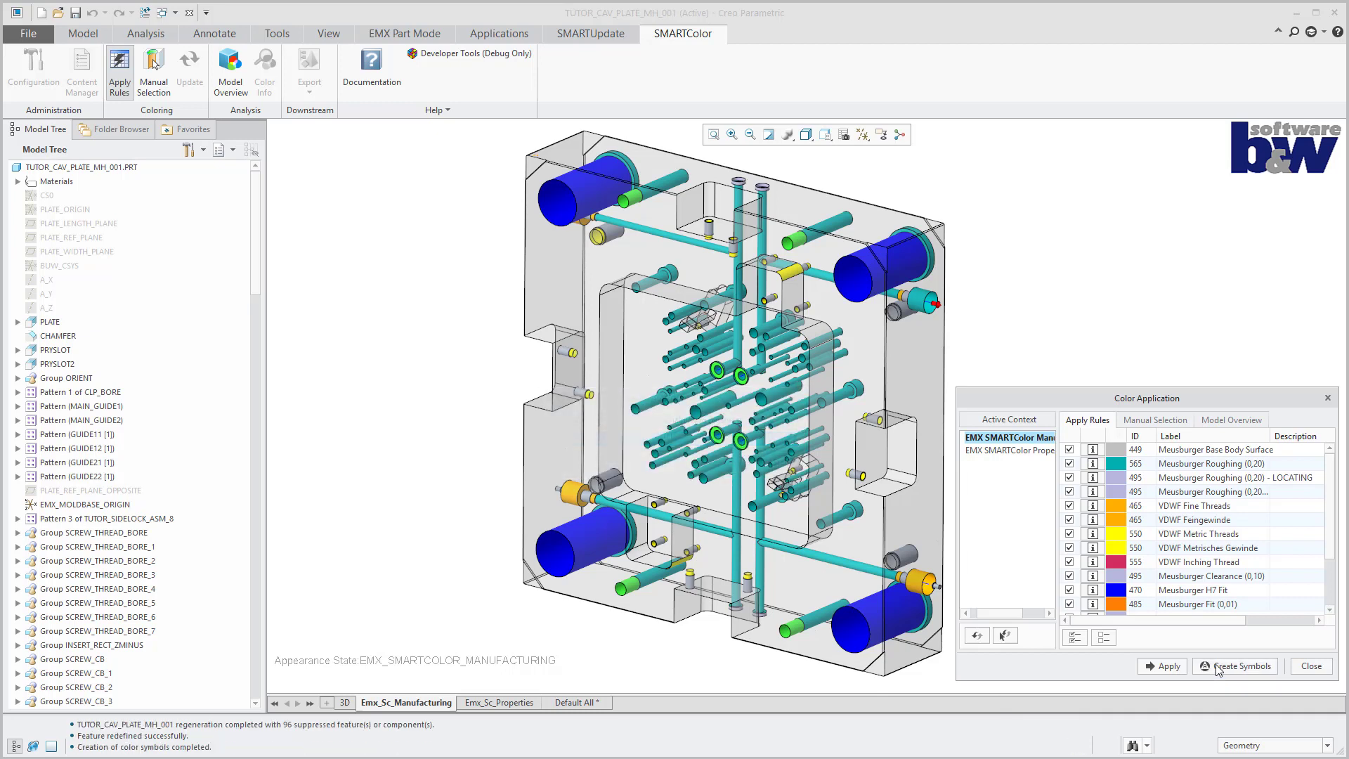
left_click(882, 136)
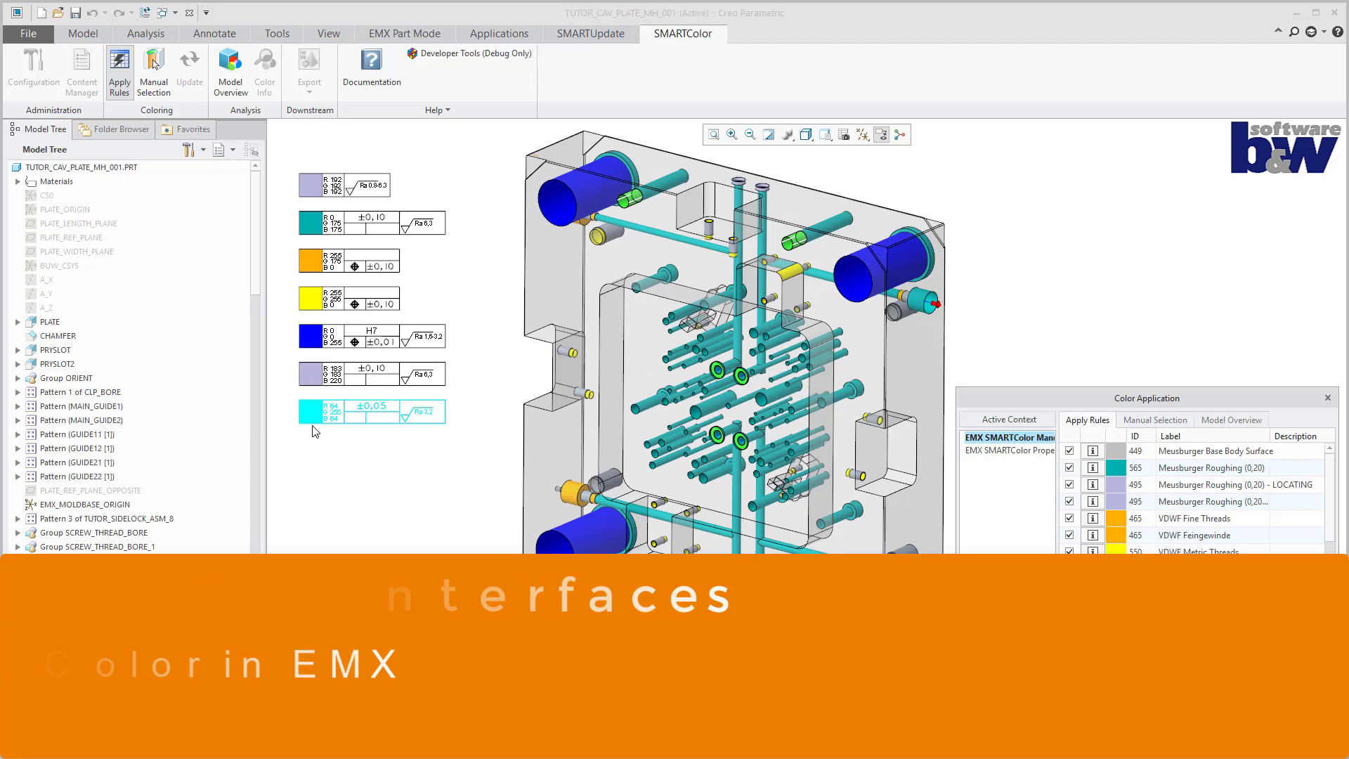
Switch to the EMX SMARTColor Properties context and apply its colour rules to the plate
left_click(1012, 451)
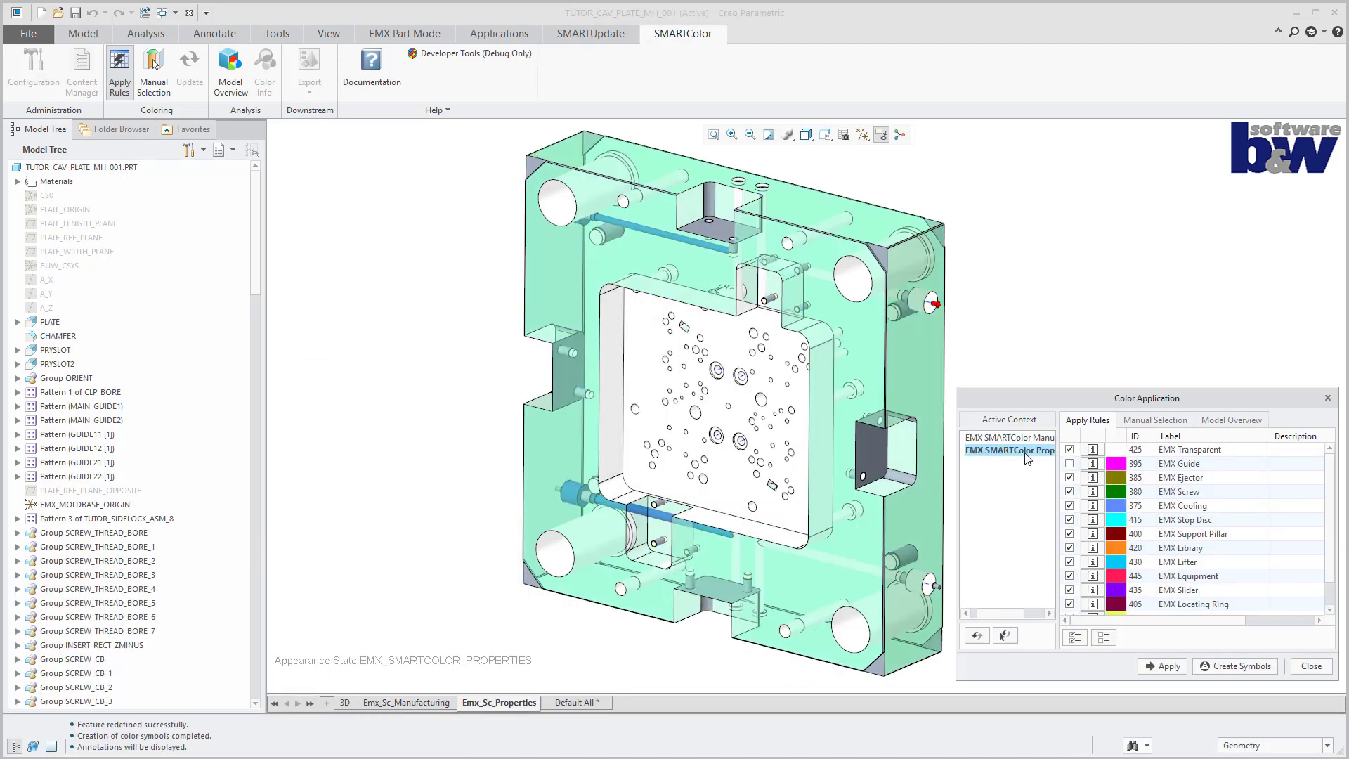
left_click(1149, 666)
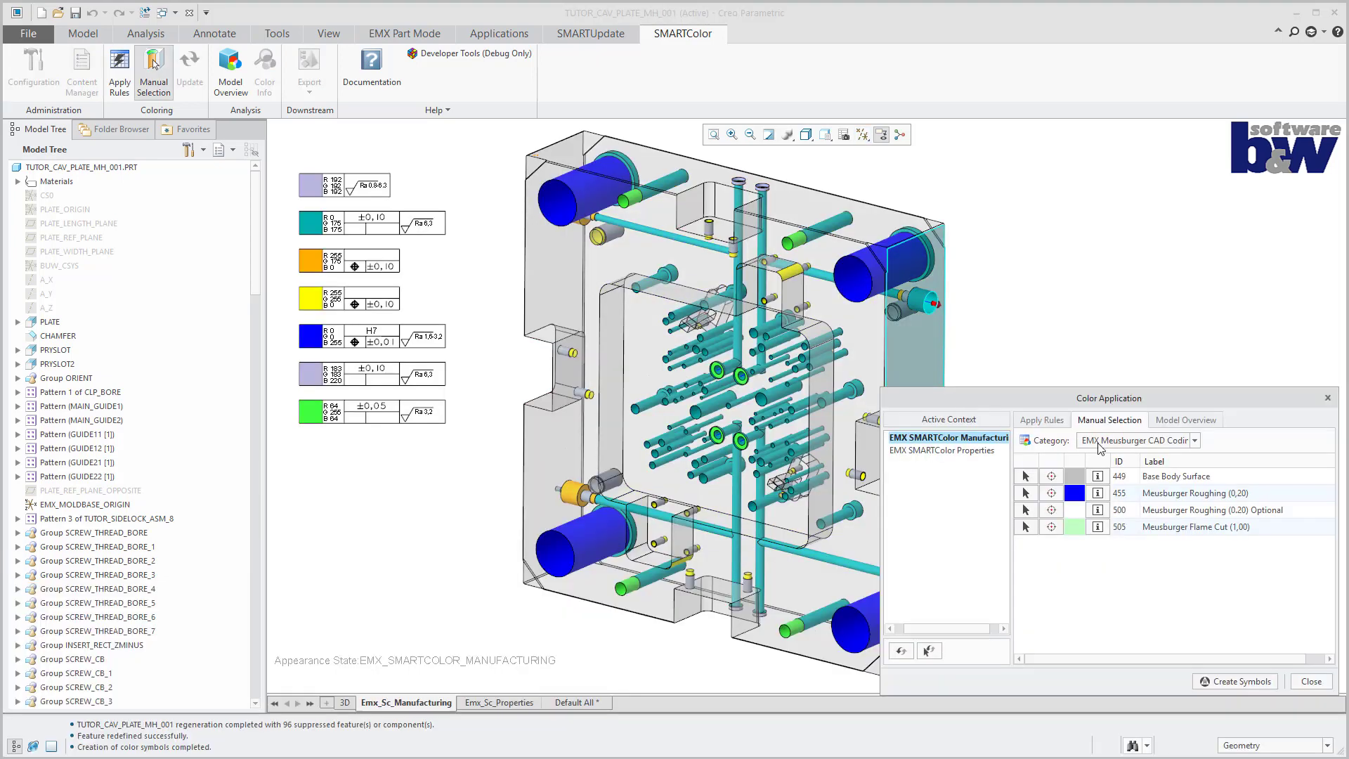
Using VDWF color table tolerances, colour the pocket walls and floor orange for ±0.01, then pick more faces
left_click(1098, 445)
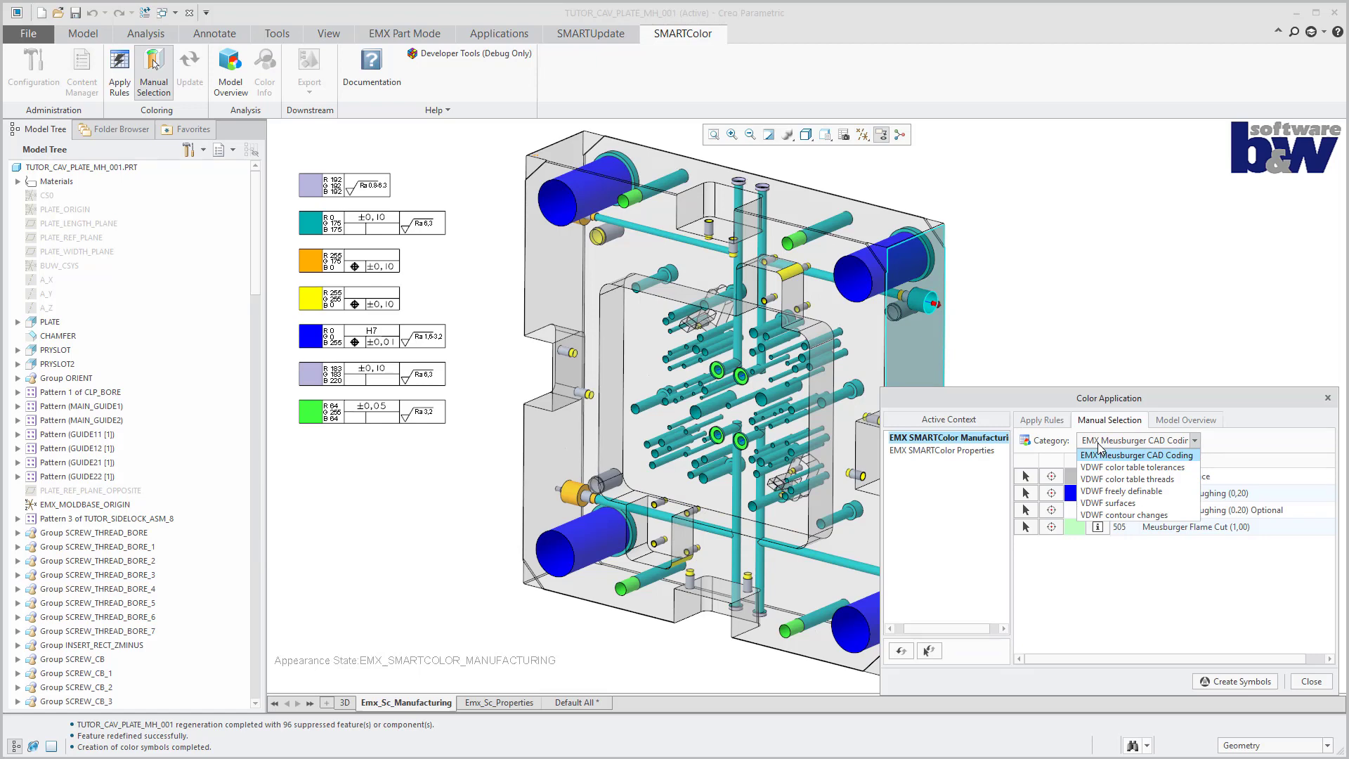
left_click(1096, 467)
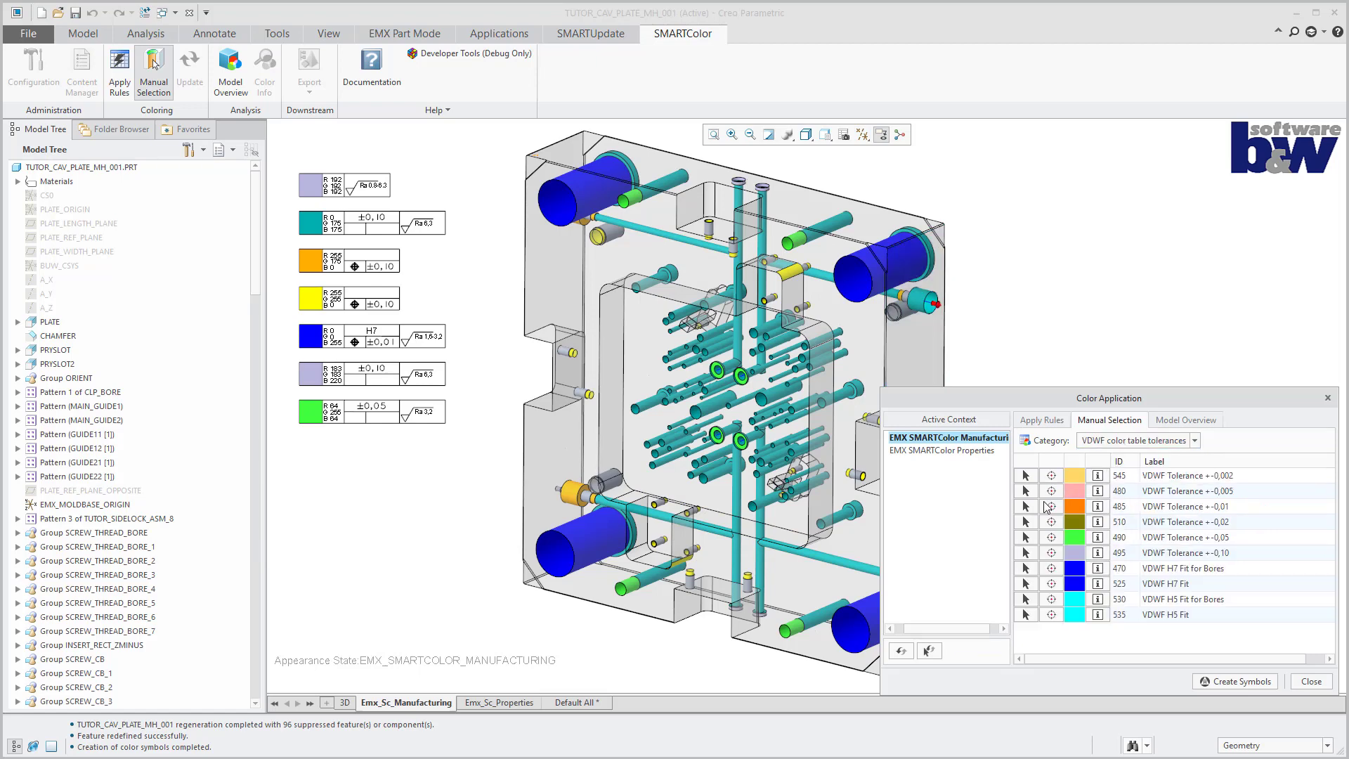
left_click(1025, 506)
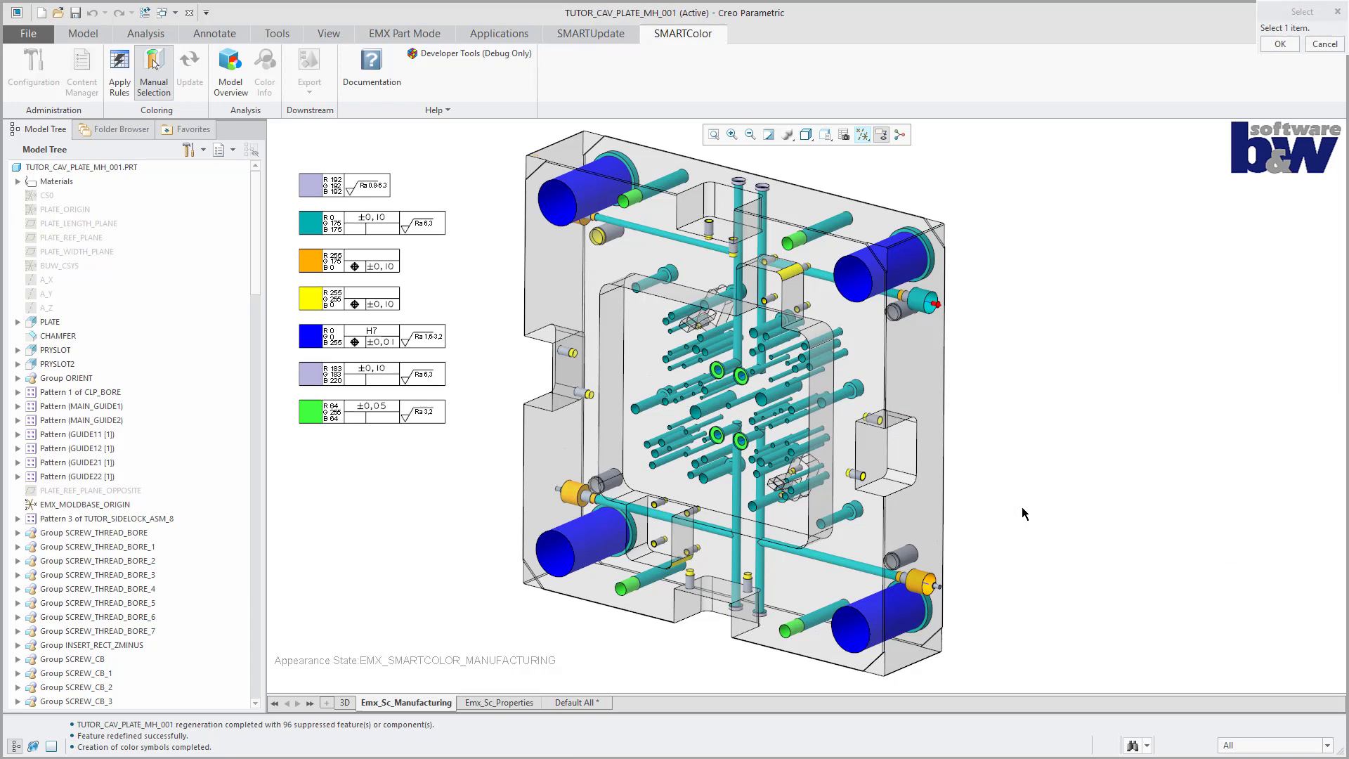
left_click(638, 347)
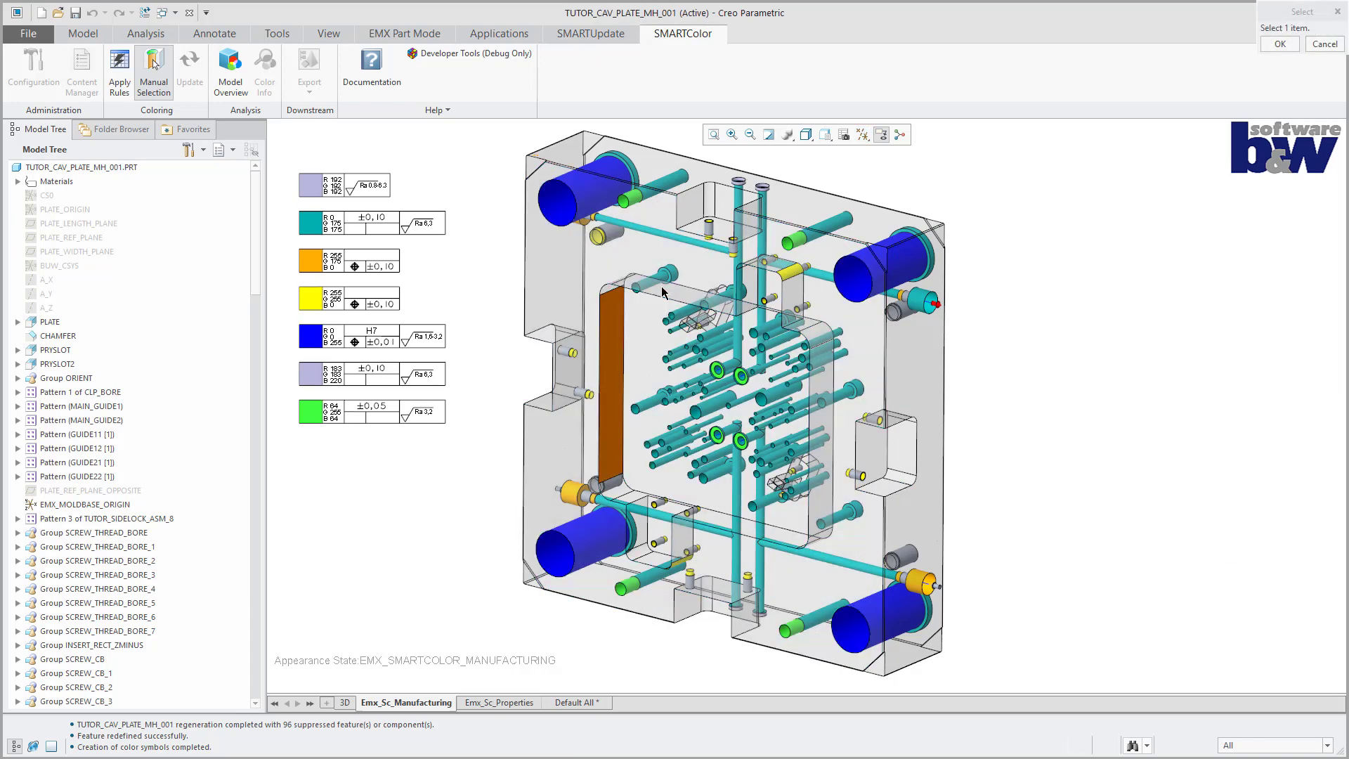
left_click(658, 322)
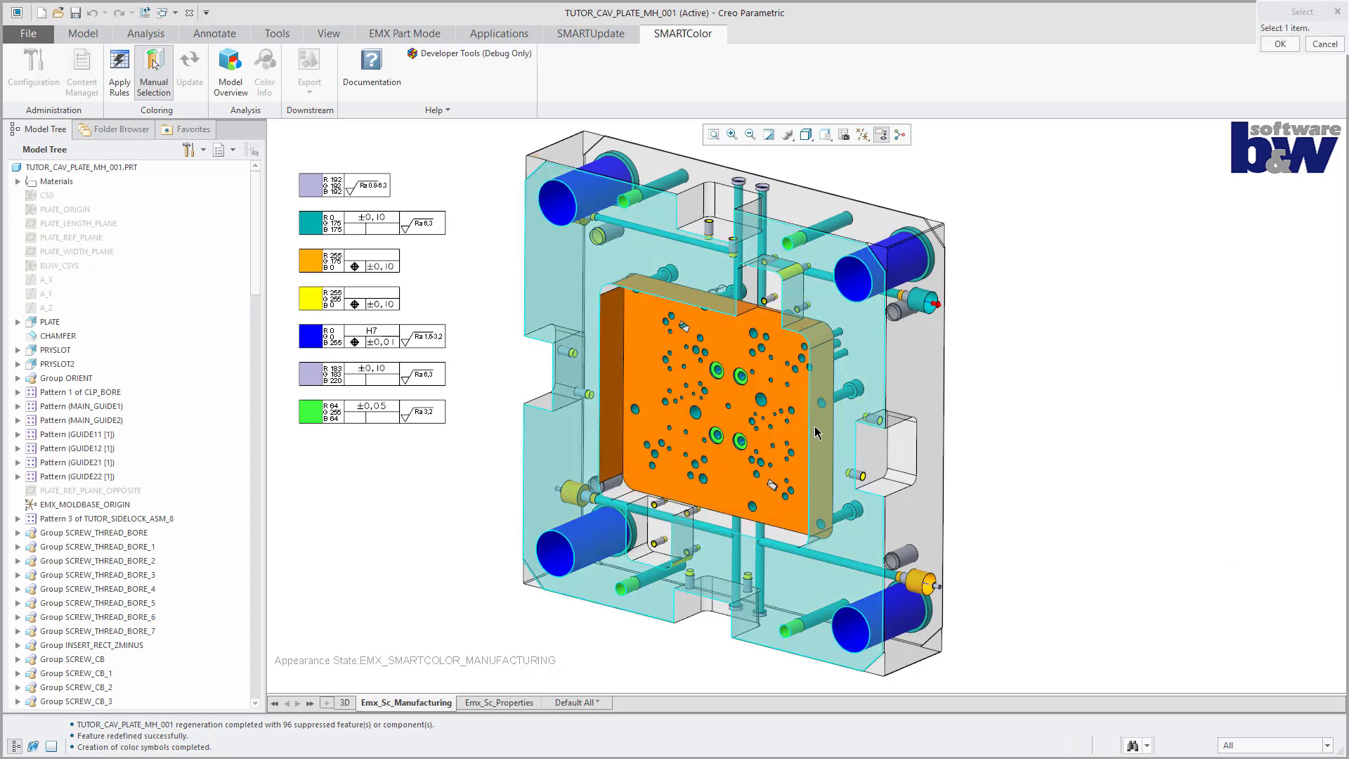
left_click(755, 532)
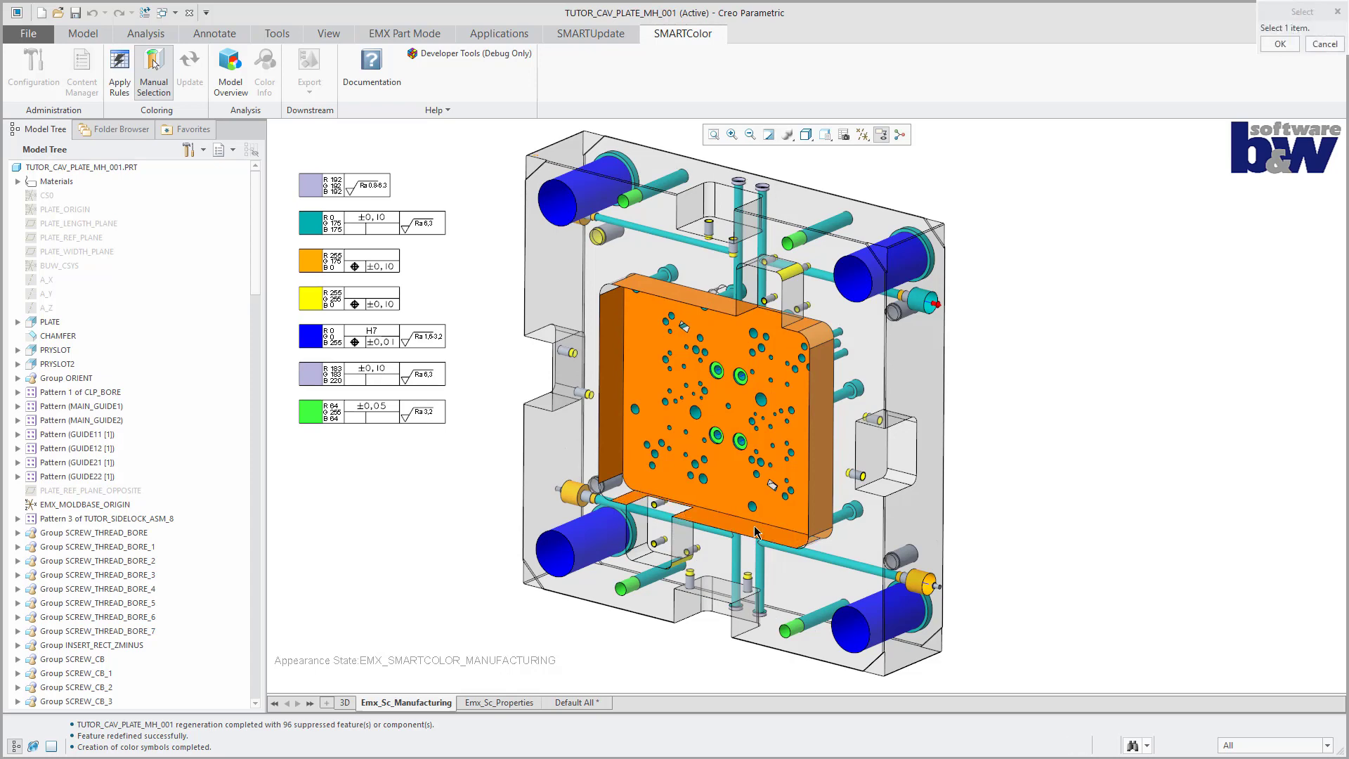
middle_click(755, 531)
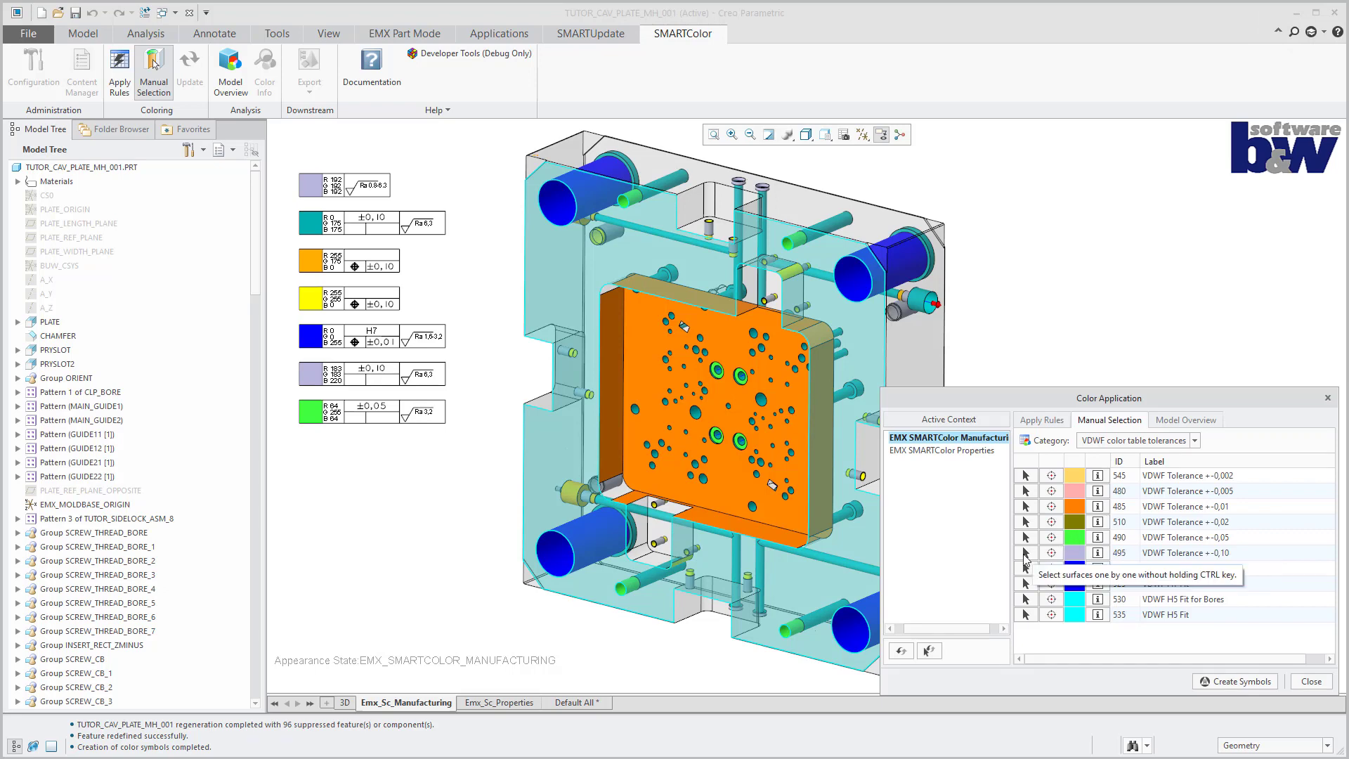
left_click(1024, 557)
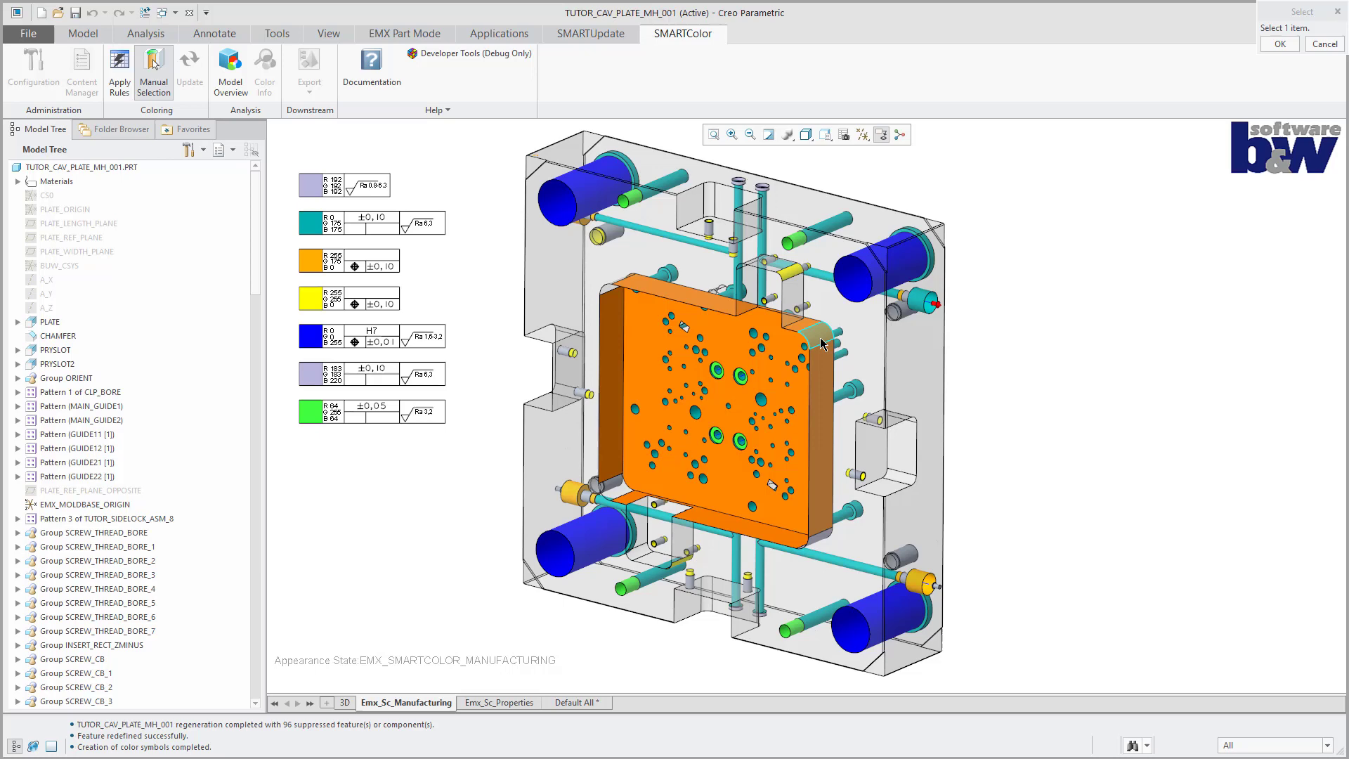
left_click(609, 294)
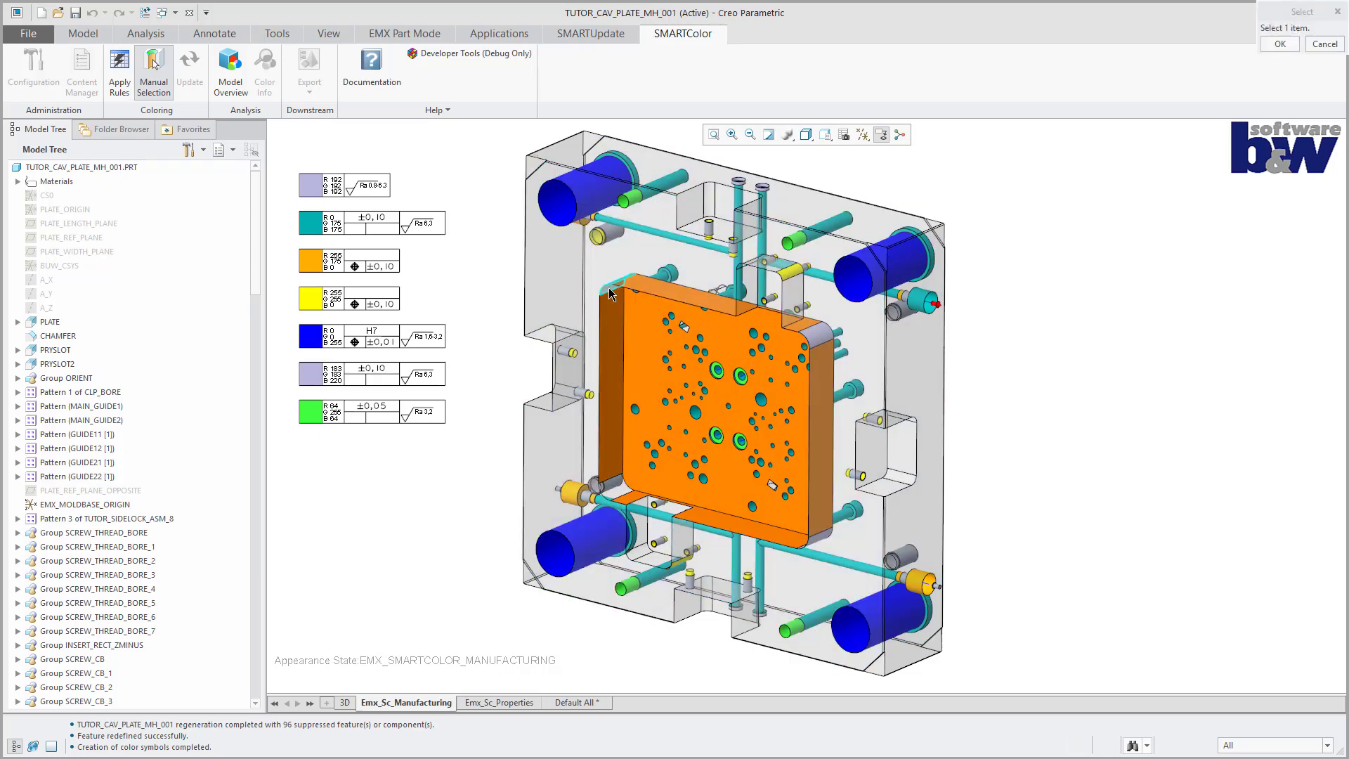
Finish colouring the extra cutouts orange, add their ±0.01 legend symbol, and close Color Application
left_click(614, 489)
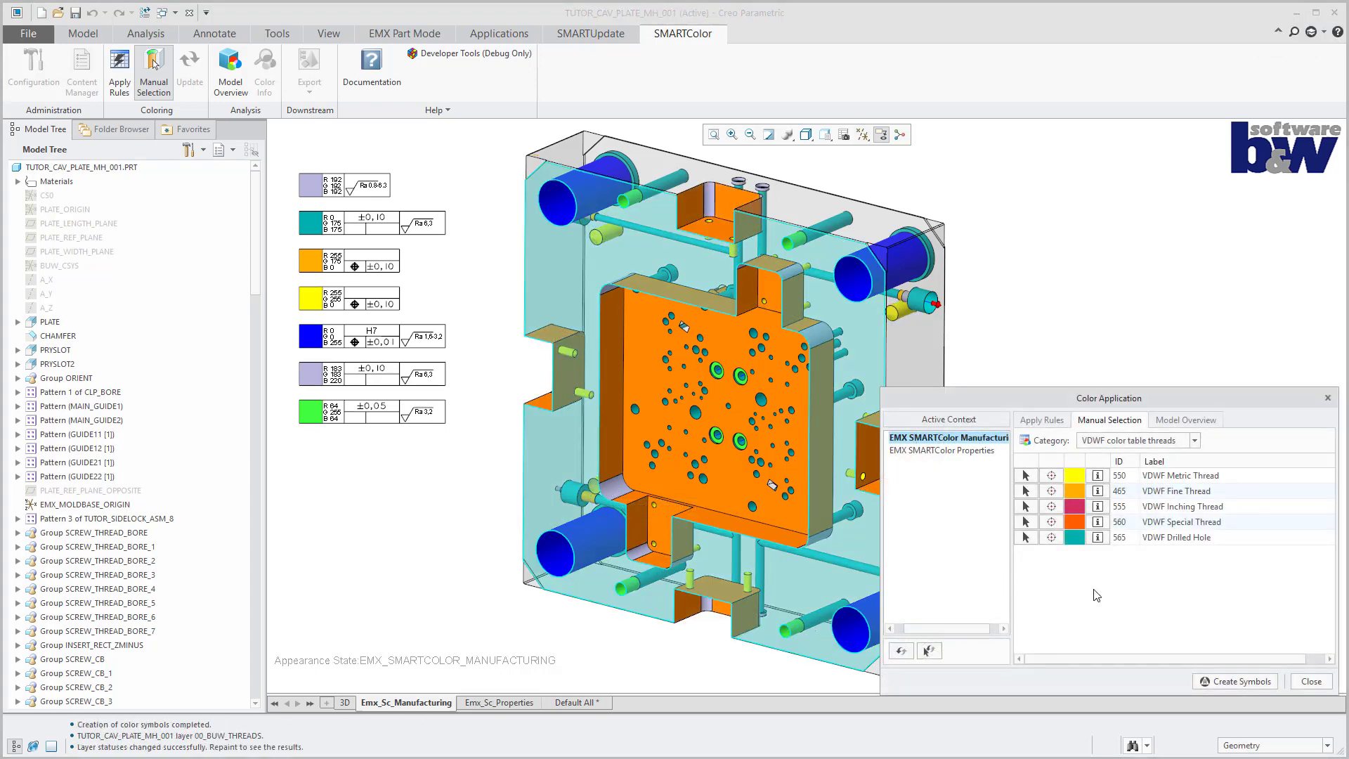
left_click(1239, 681)
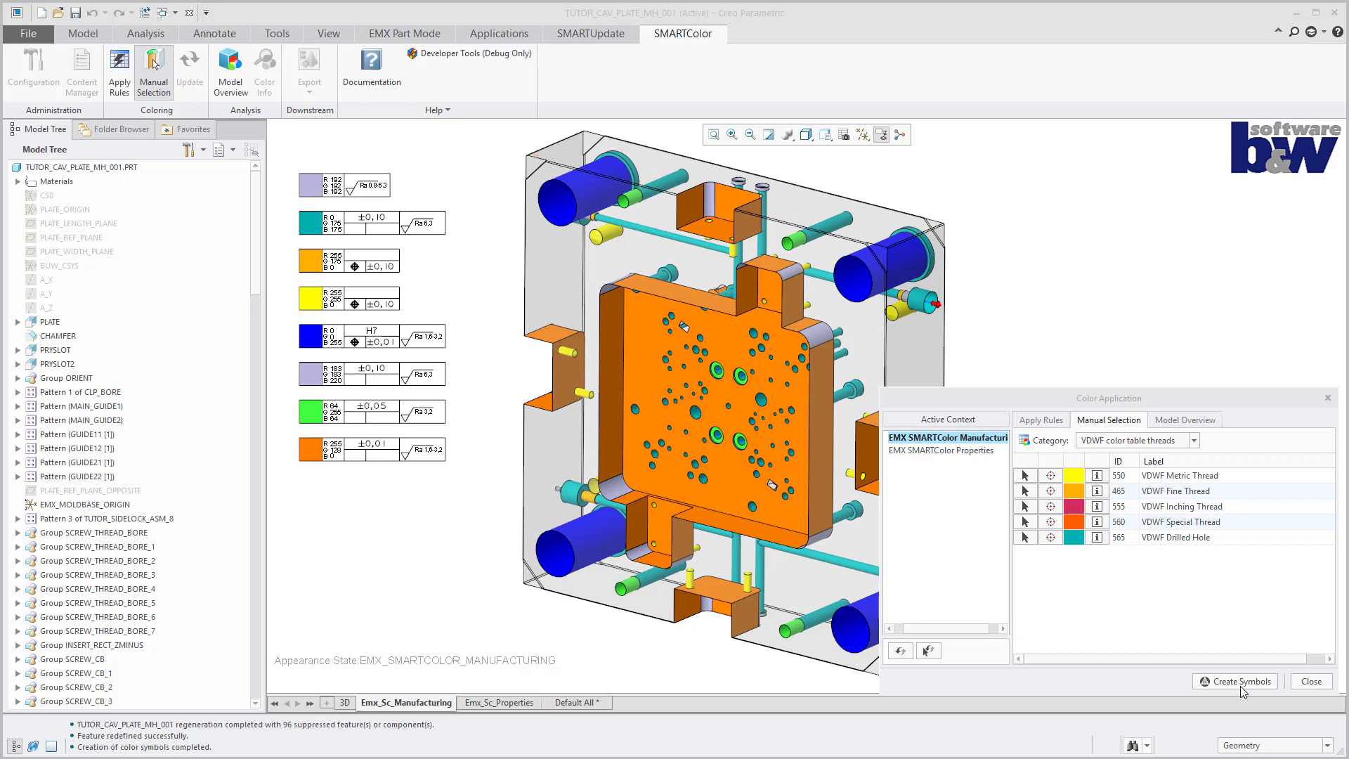
left_click(1310, 681)
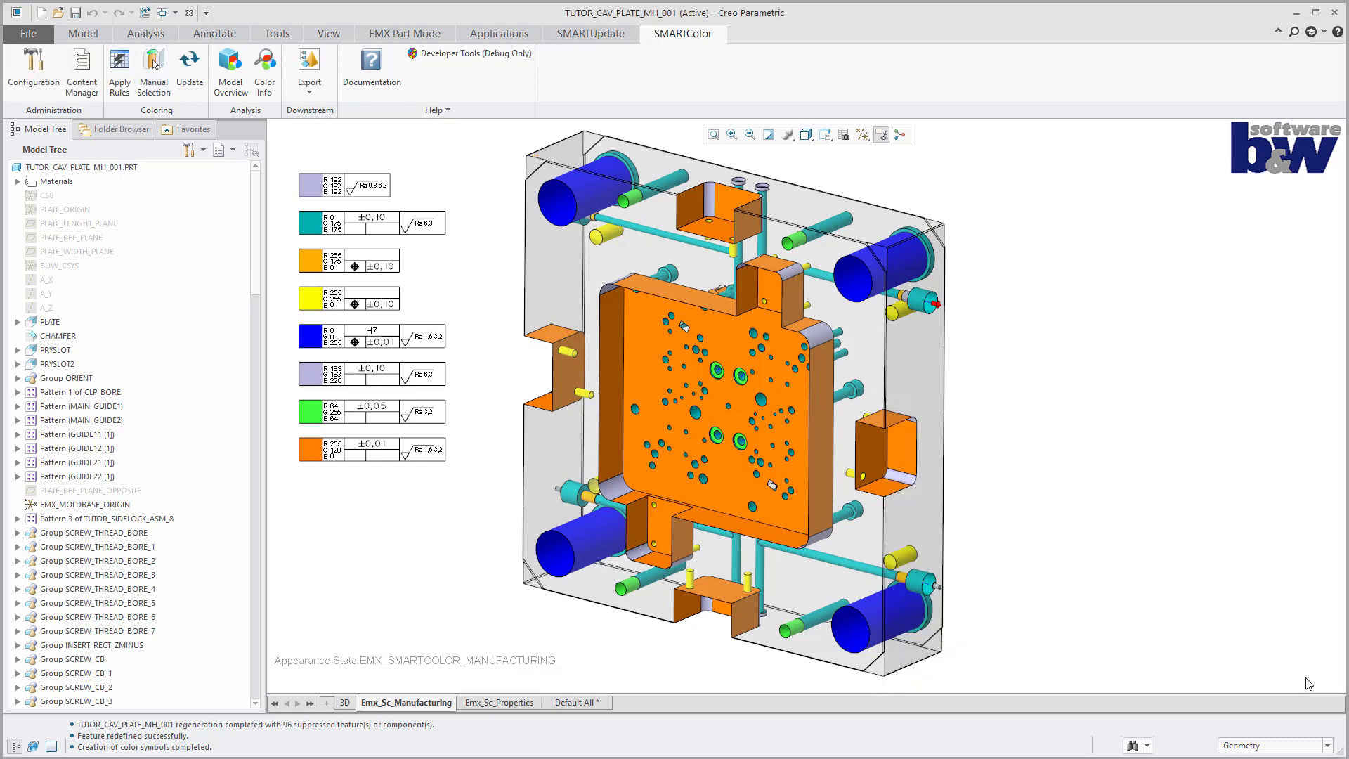